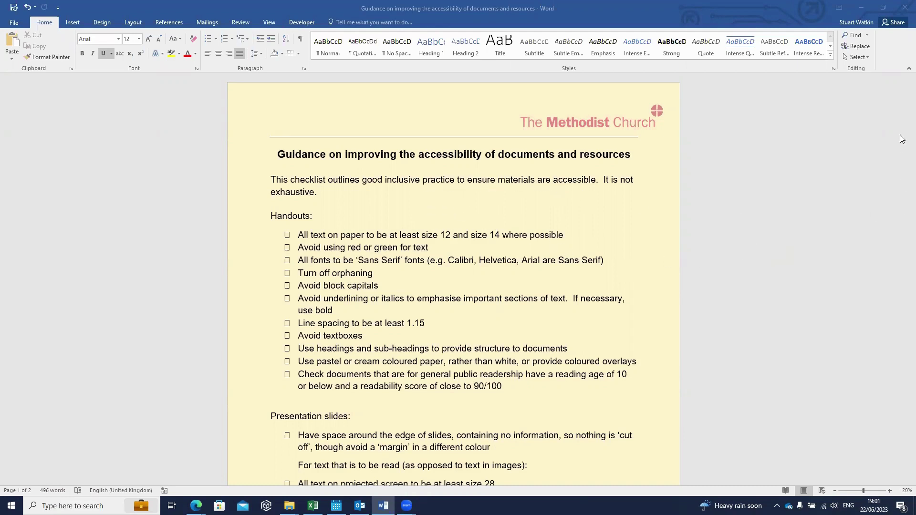
# - Scroll to the end of the Word document to reach the further-guidance hyperlinks
pyautogui.scroll(-1, 735, 219)
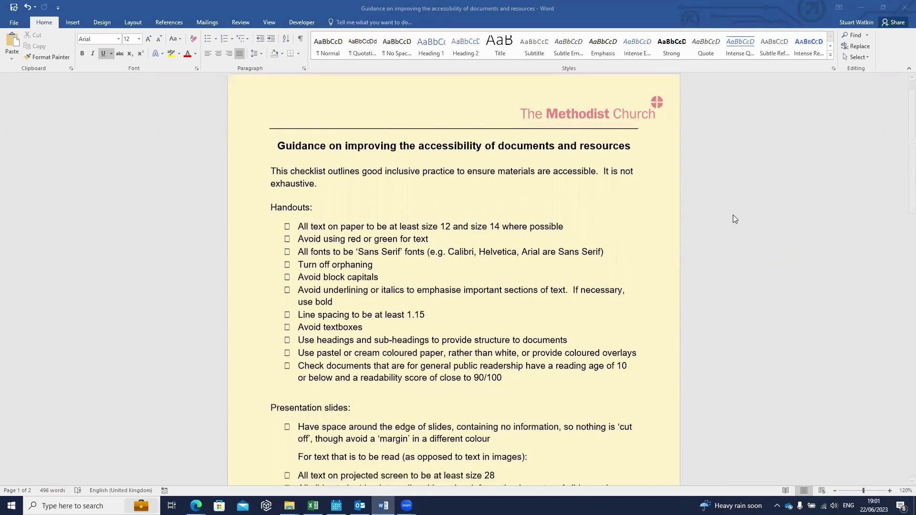
pyautogui.scroll(-3, 733, 219)
pyautogui.scroll(-6, 733, 219)
pyautogui.scroll(-3, 734, 219)
pyautogui.scroll(-4, 734, 220)
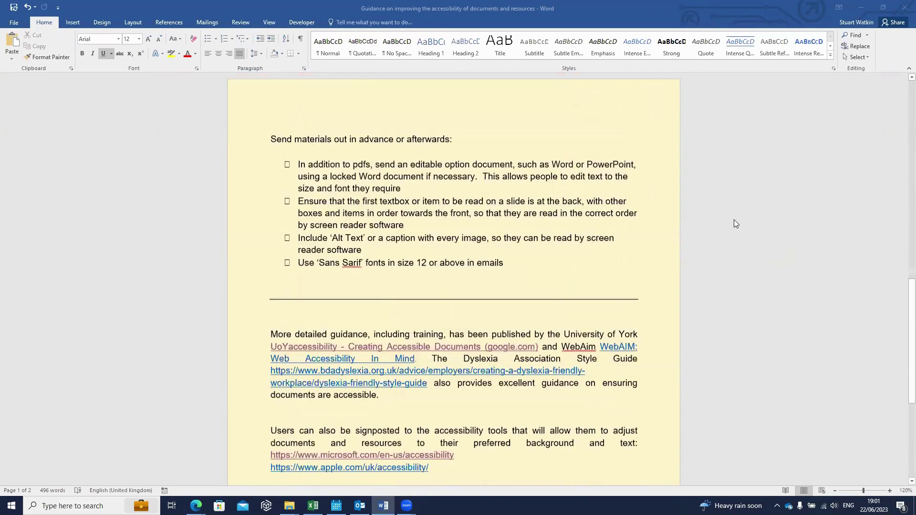
pyautogui.scroll(-5, 735, 223)
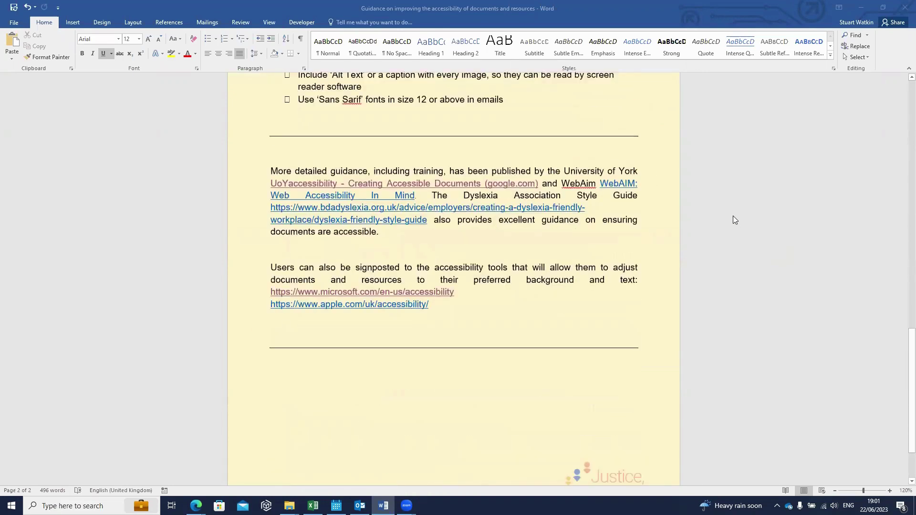
pyautogui.click(461, 184)
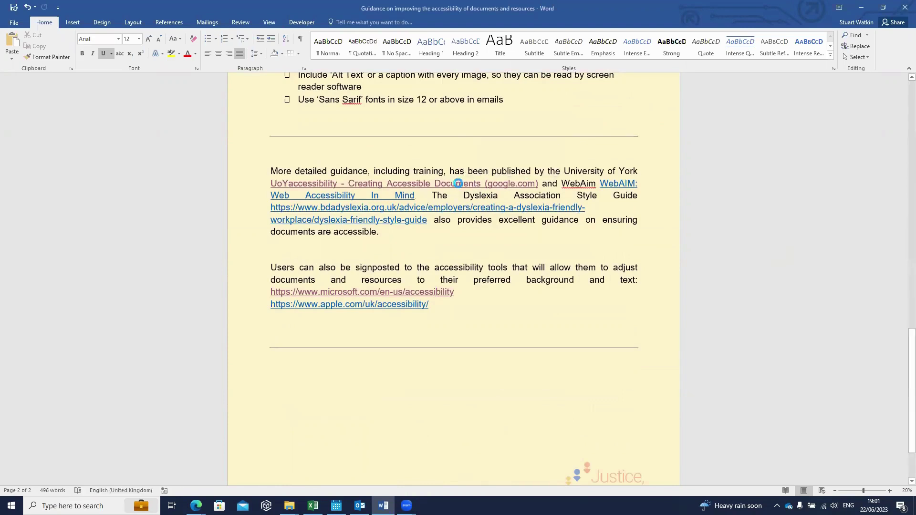
# - Follow the University of York accessibility link and scroll through its guidance page in Edge
pyautogui.keyDown('ctrl'); pyautogui.click(460, 185); pyautogui.keyUp('ctrl')
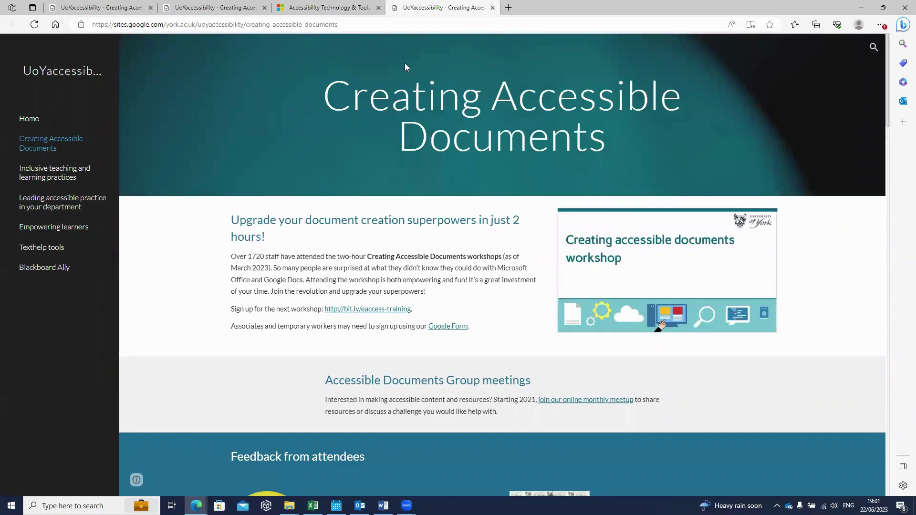
pyautogui.scroll(-1, 368, 53)
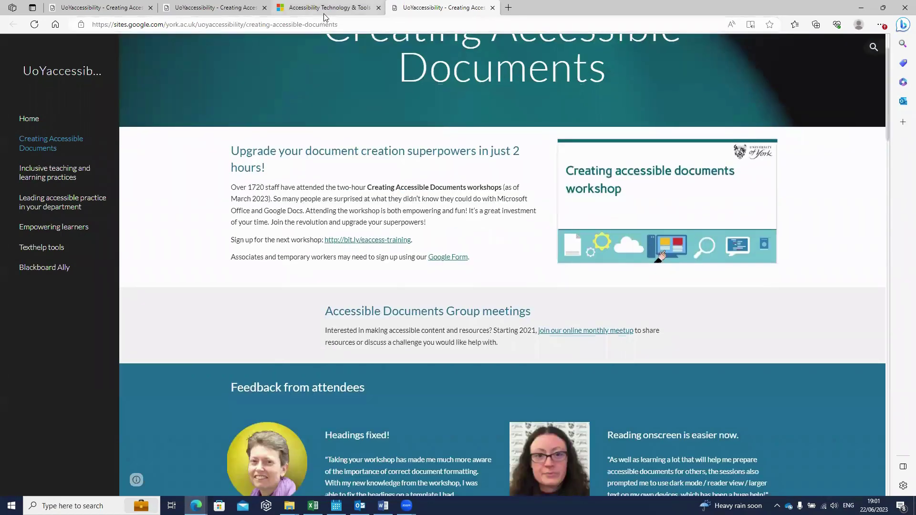
pyautogui.scroll(-4, 406, 195)
pyautogui.scroll(-7, 406, 196)
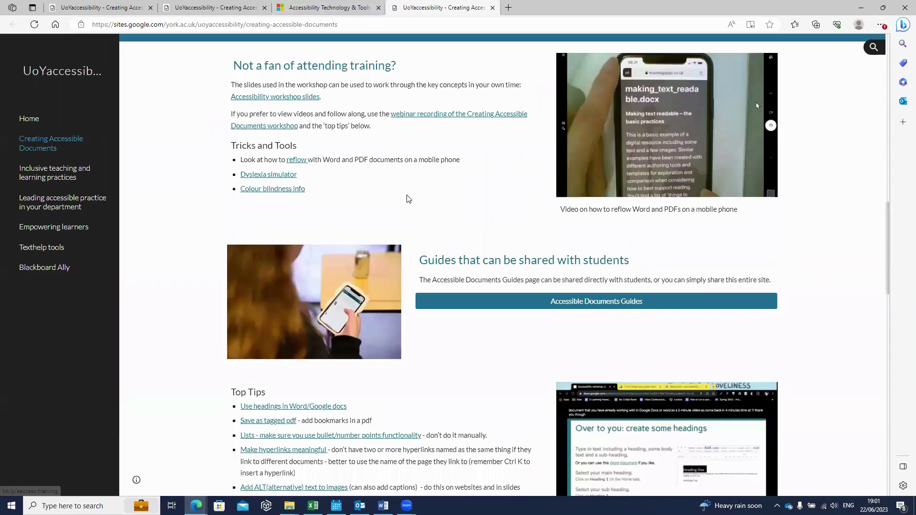
pyautogui.scroll(-3, 406, 199)
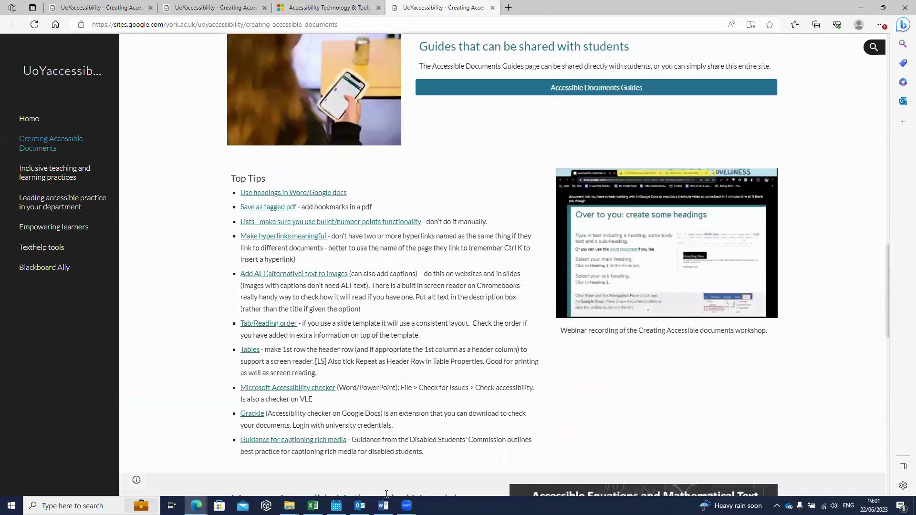
# - Minimise Edge, open the Apple accessibility link, then view the Microsoft Accessibility tab
pyautogui.click(863, 8)
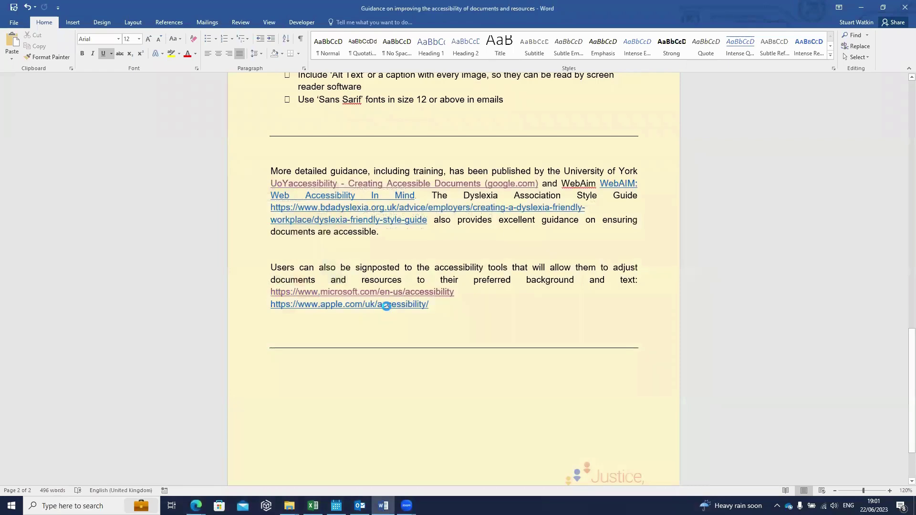
pyautogui.keyDown('ctrl'); pyautogui.click(386, 304); pyautogui.keyUp('ctrl')
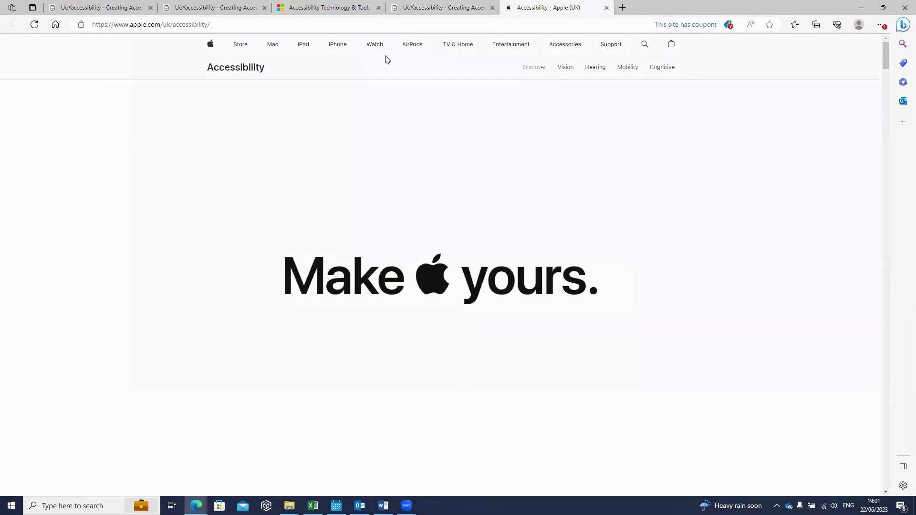
pyautogui.click(363, 8)
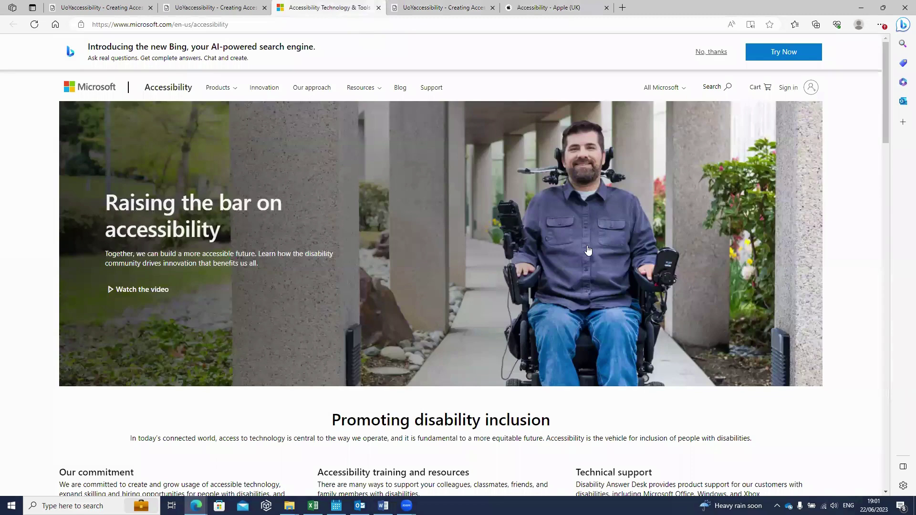
pyautogui.scroll(-6, 589, 243)
pyautogui.scroll(-5, 584, 214)
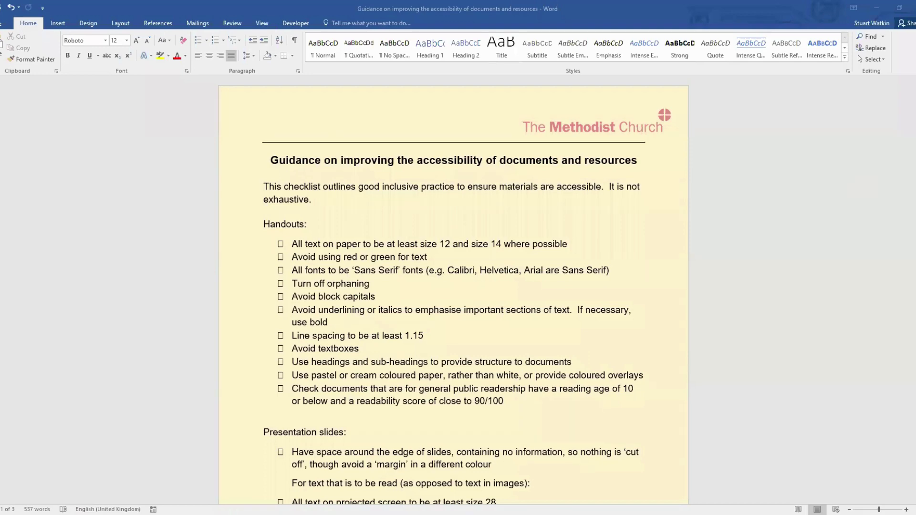
# - Scroll to page 2, where the example paragraph's last line sits alone on the next page
pyautogui.scroll(-1, 453, 286)
pyautogui.scroll(-4, 453, 287)
pyautogui.scroll(-6, 453, 286)
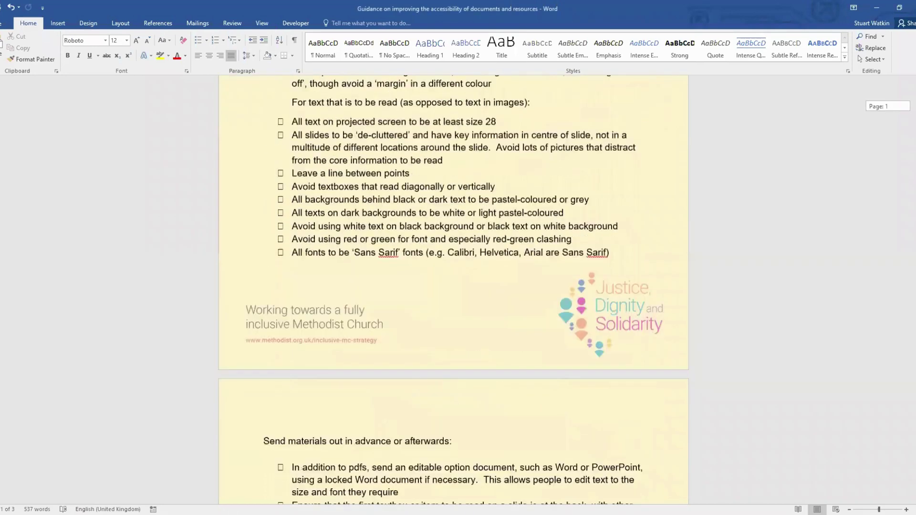
pyautogui.scroll(-3, 453, 286)
pyautogui.scroll(-8, 453, 286)
pyautogui.scroll(-4, 454, 286)
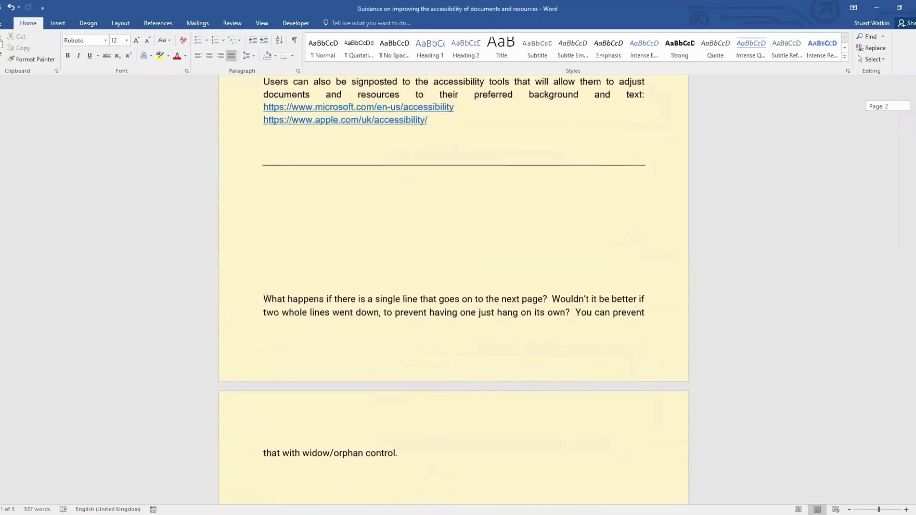
pyautogui.scroll(-1, 453, 286)
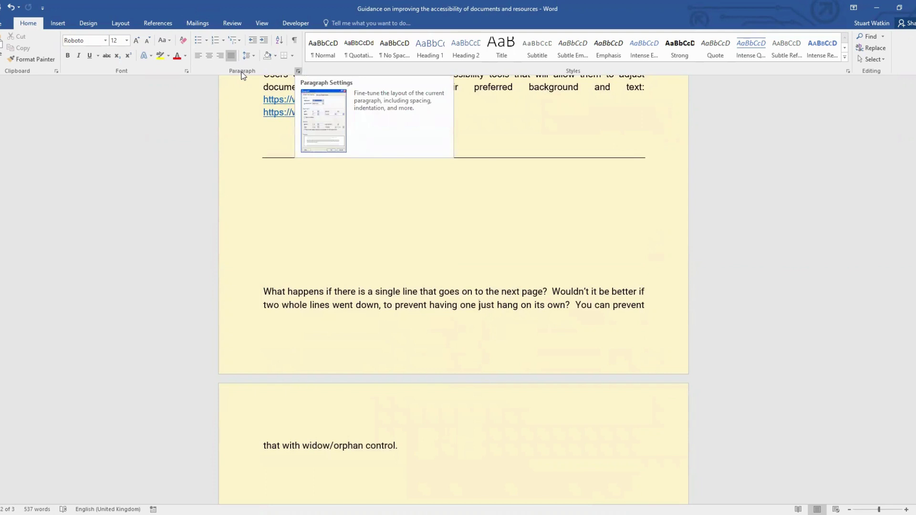
# - Tick Widow/Orphan control under the Paragraph dialog's Line and Page Breaks settings
pyautogui.click(298, 71)
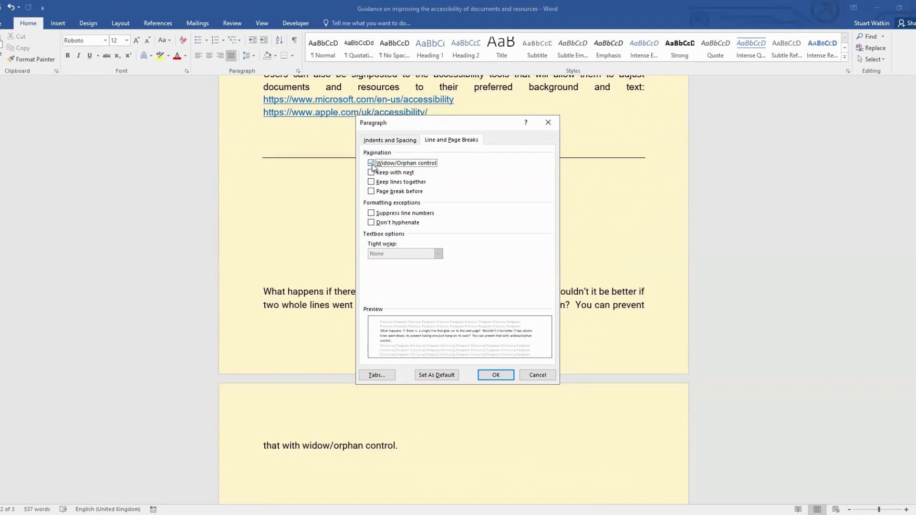
pyautogui.click(372, 165)
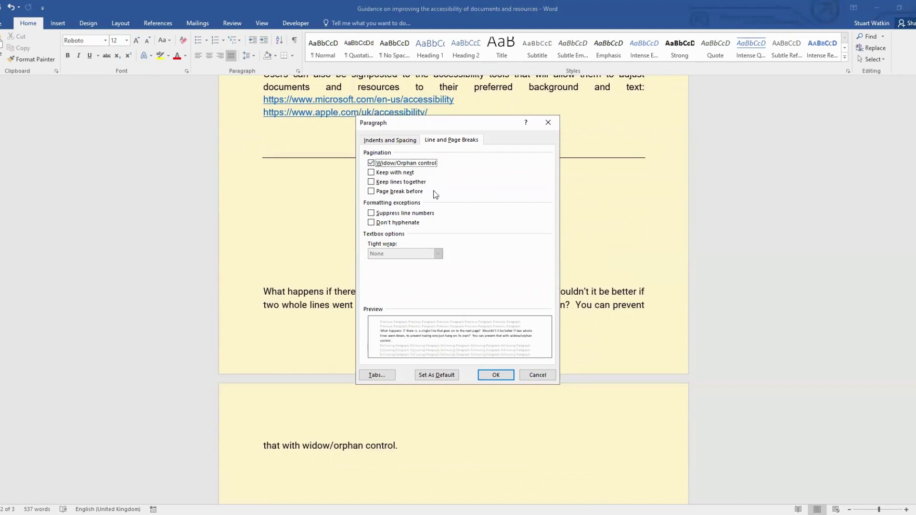
pyautogui.click(492, 375)
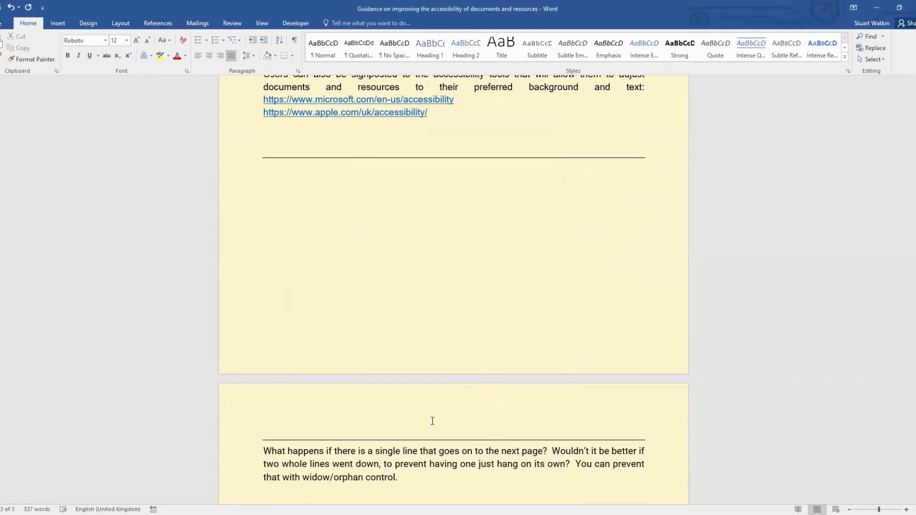
pyautogui.scroll(-3, 432, 421)
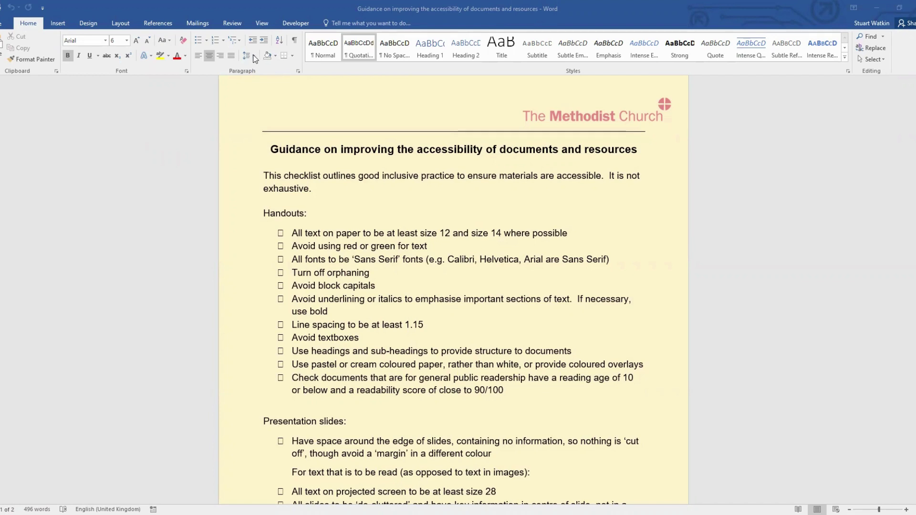
pyautogui.click(254, 58)
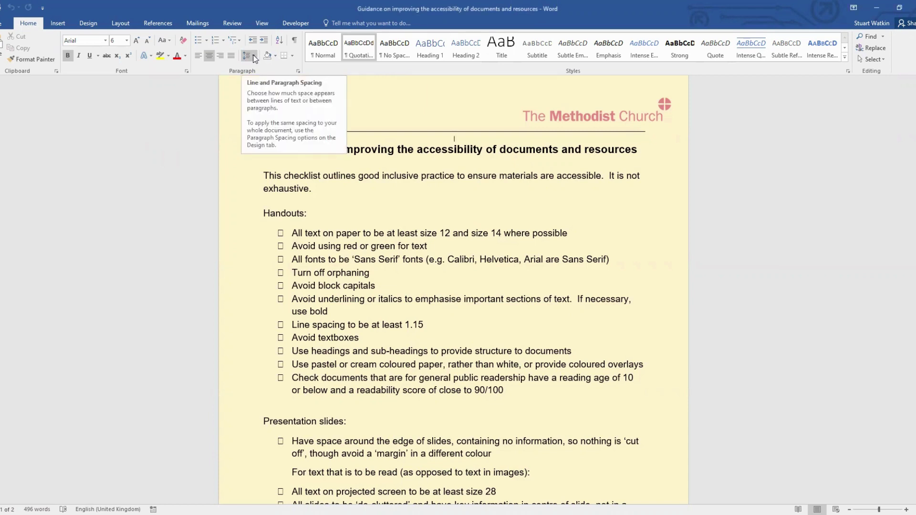
pyautogui.click(255, 59)
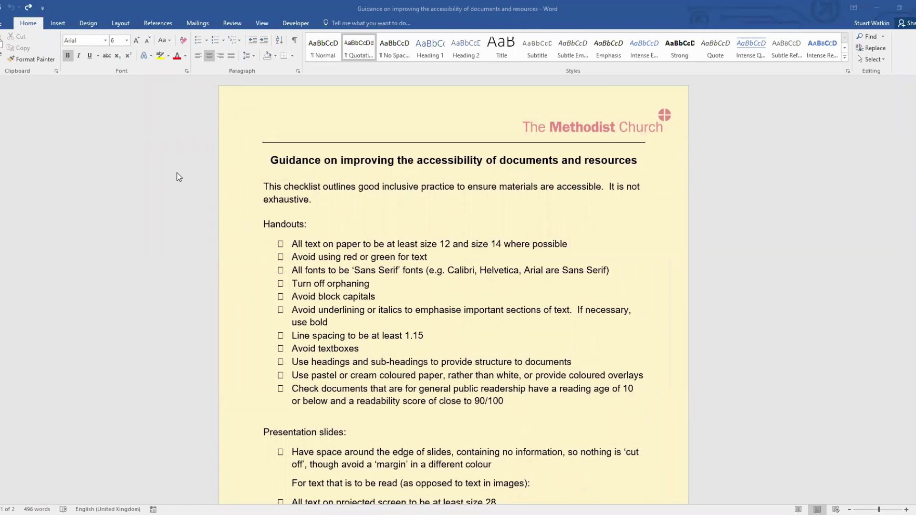
# - Open the Page Color palette from the Design tab
pyautogui.click(92, 23)
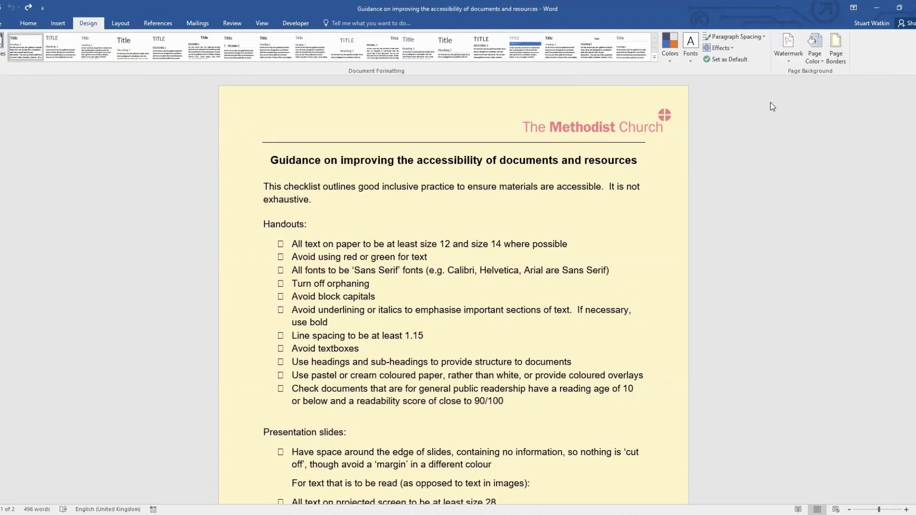
pyautogui.click(821, 62)
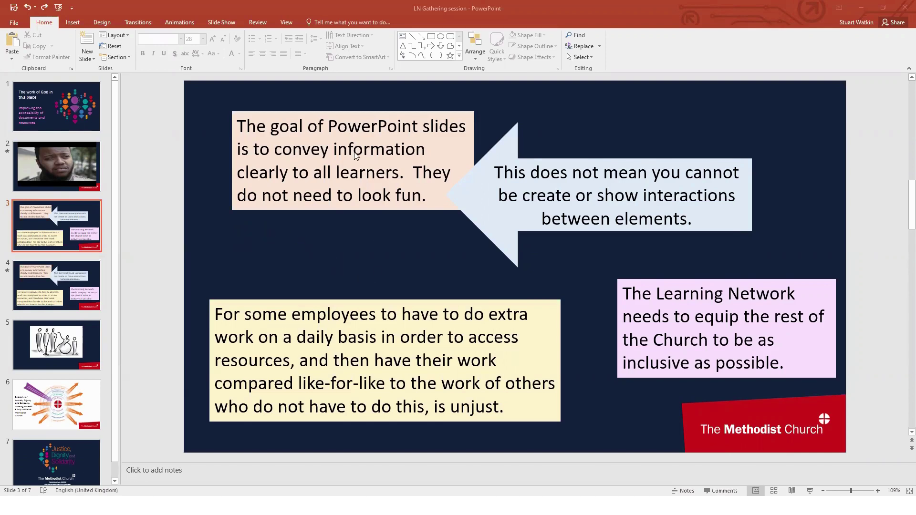
# - Bring to Front the top-left box, arrow, yellow box and pink box, in that order
pyautogui.click(347, 114)
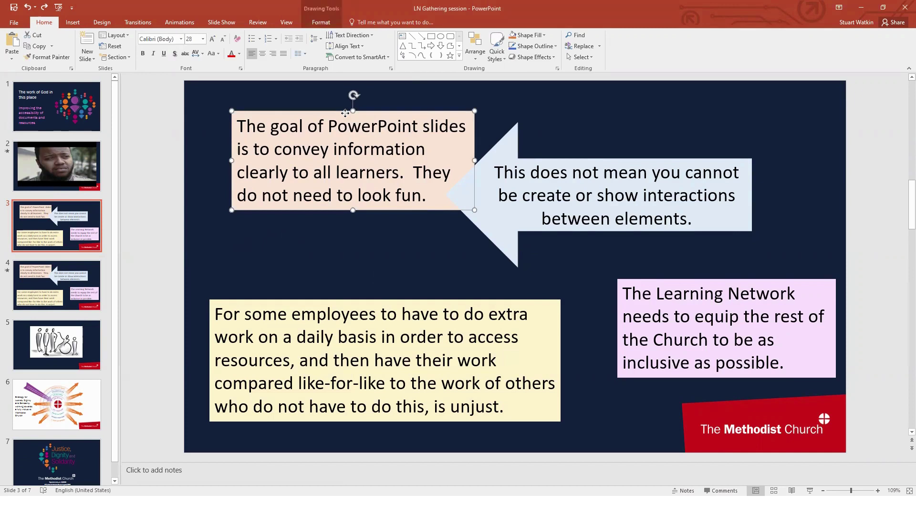
pyautogui.rightClick(345, 114)
pyautogui.moveTo(385, 204)
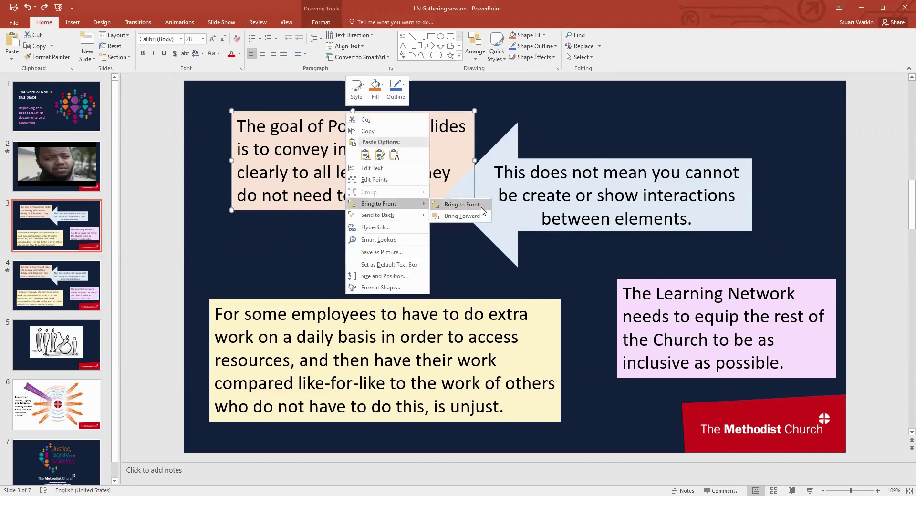
pyautogui.click(460, 207)
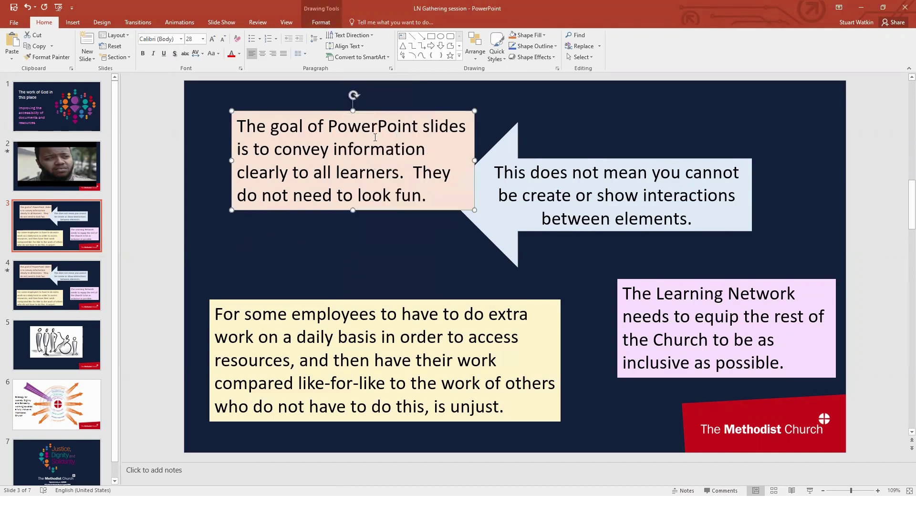
pyautogui.click(503, 158)
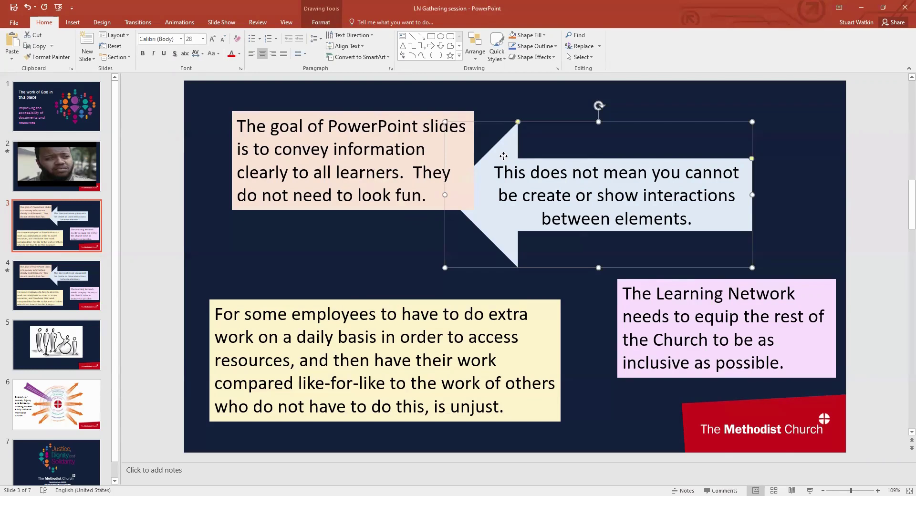
pyautogui.rightClick(504, 157)
pyautogui.click(390, 301)
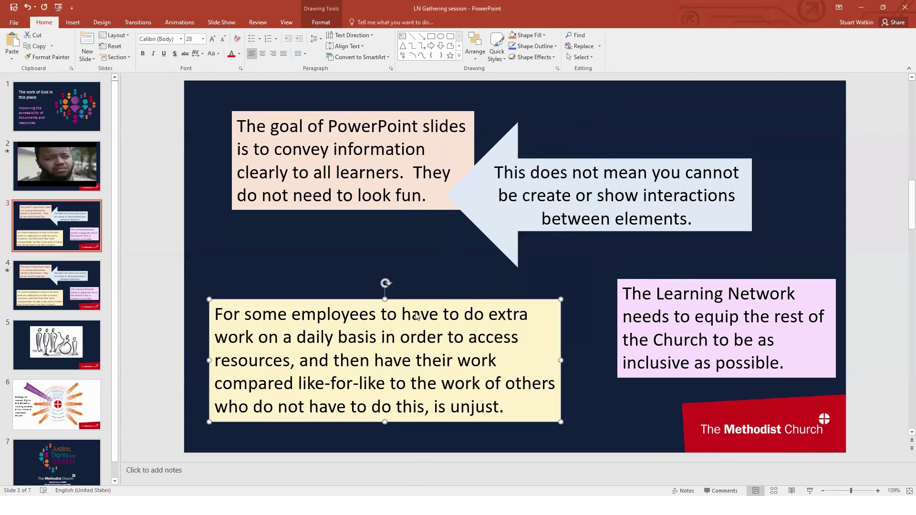
pyautogui.rightClick(389, 301)
pyautogui.click(683, 293)
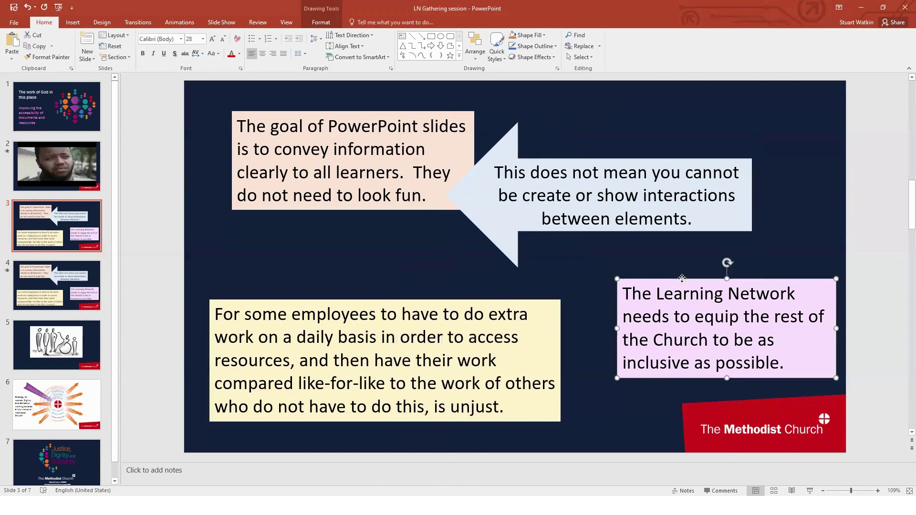
pyautogui.rightClick(682, 279)
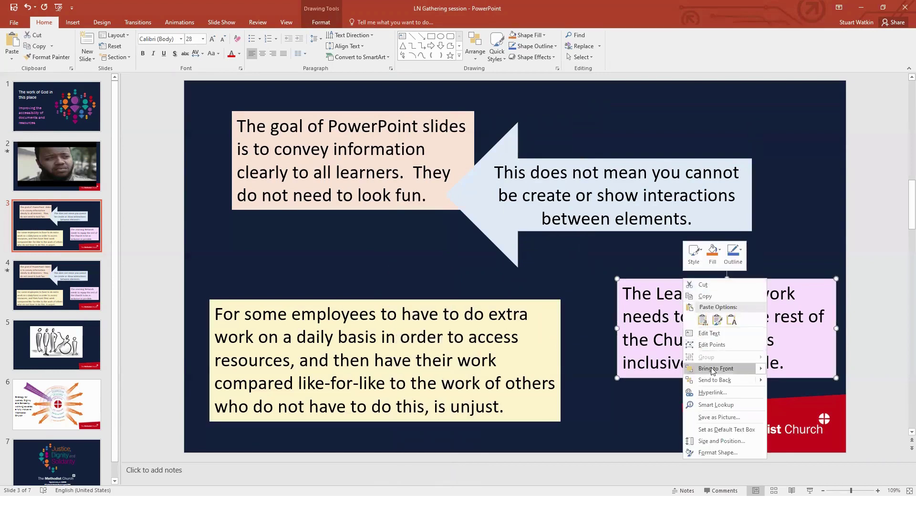
pyautogui.click(414, 253)
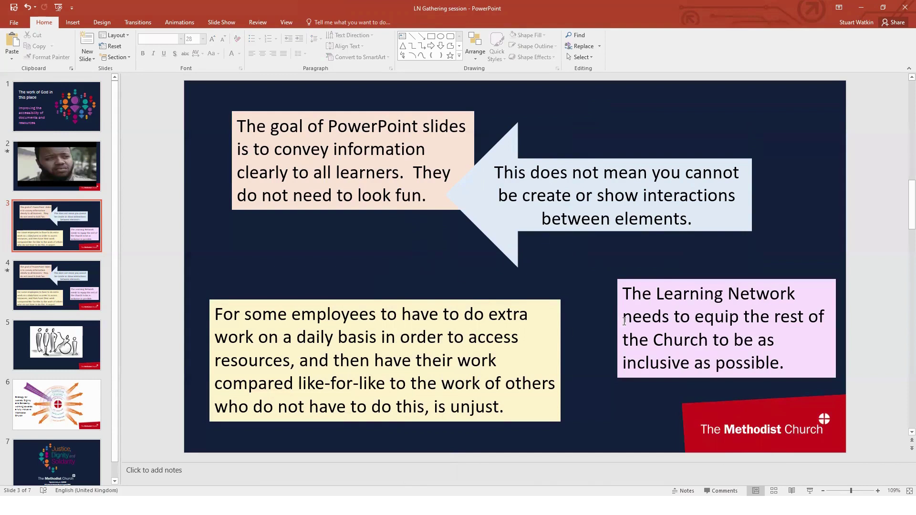
# - In the Selection Pane, drag Picture 3, the Methodist Church logo, to the top of the list
pyautogui.click(334, 112)
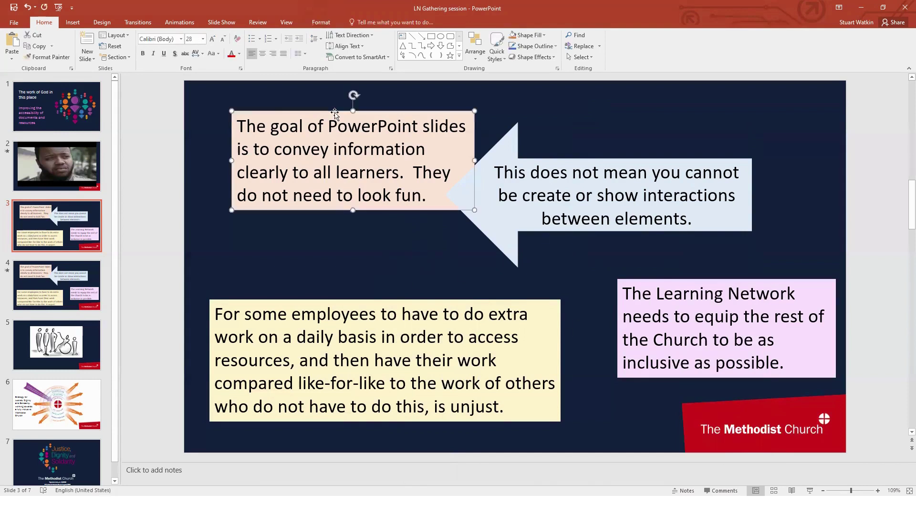
pyautogui.click(319, 24)
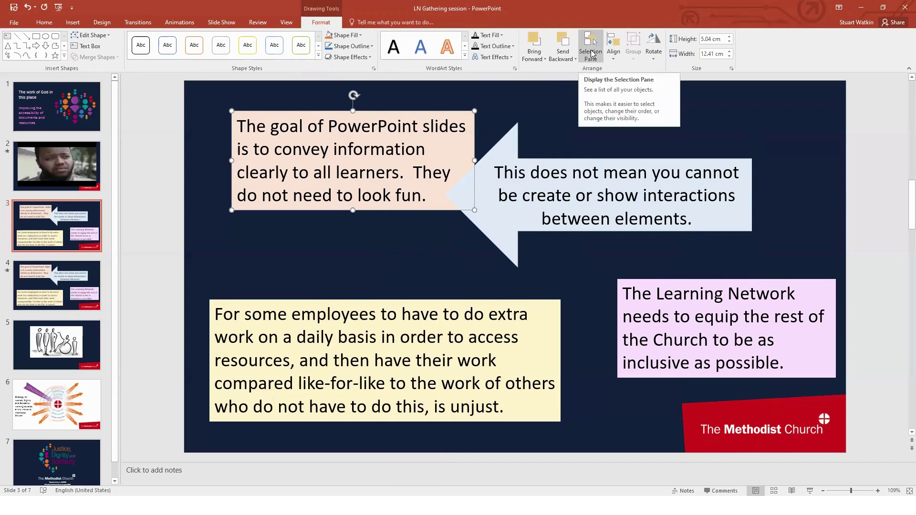
pyautogui.click(592, 53)
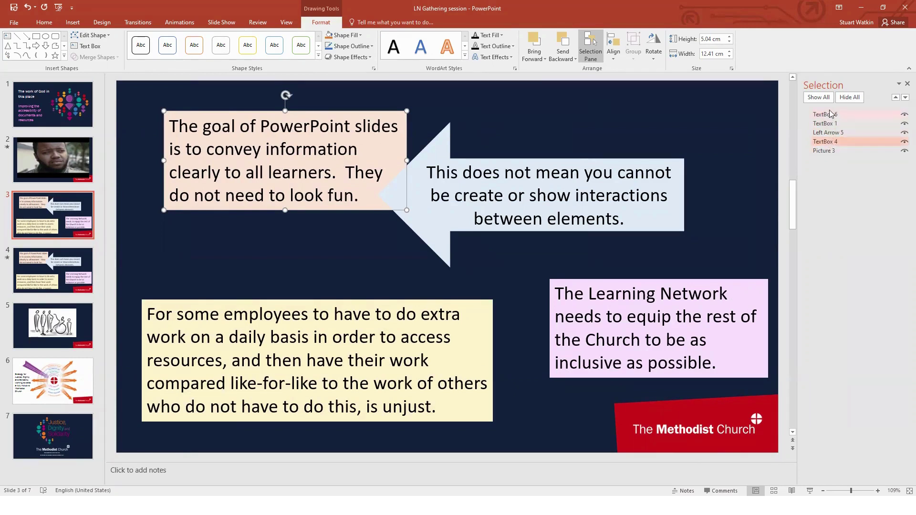
pyautogui.click(833, 152)
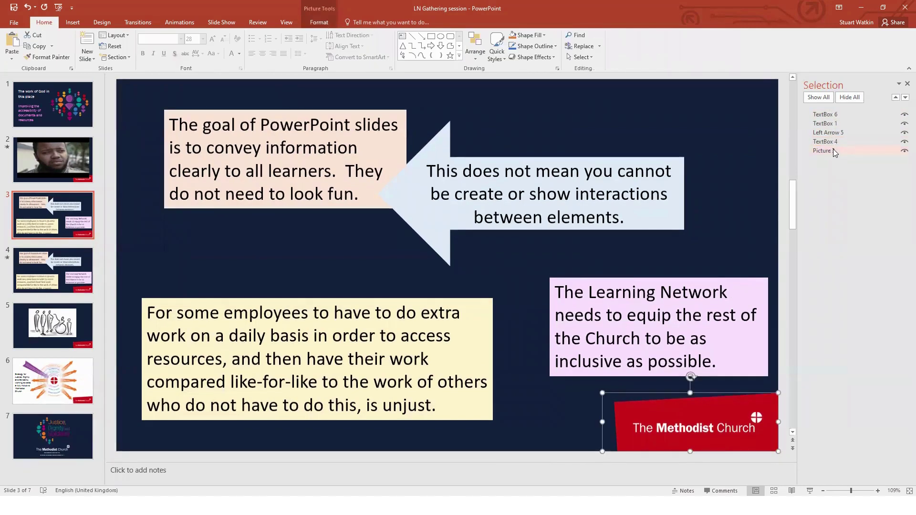
pyautogui.moveTo(834, 153); pyautogui.dragTo(832, 114)
pyautogui.click(906, 84)
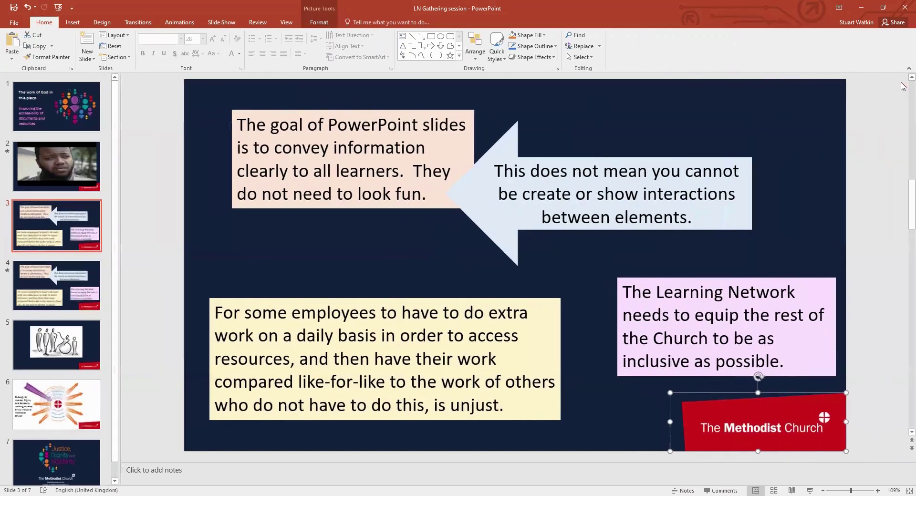
# - Tab from the top-left text box through the yellow and pink boxes to check reading order
pyautogui.click(384, 111)
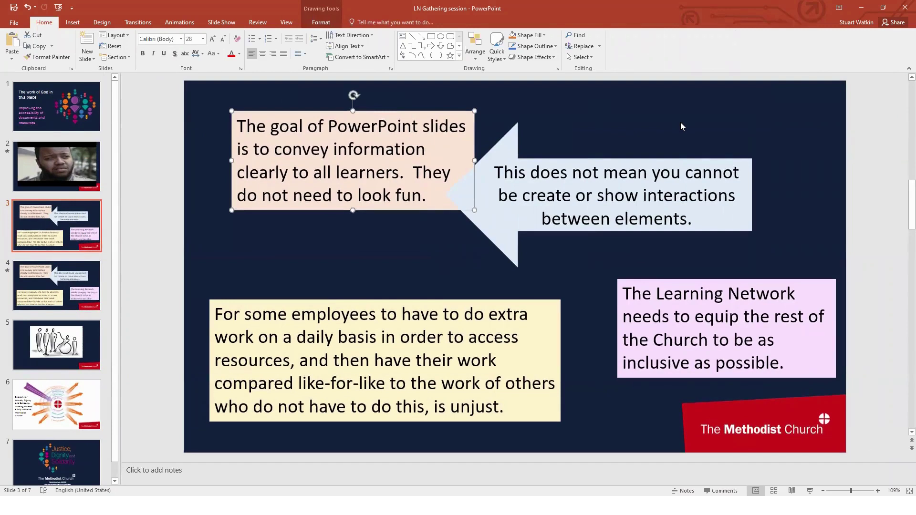
pyautogui.press('Tab')
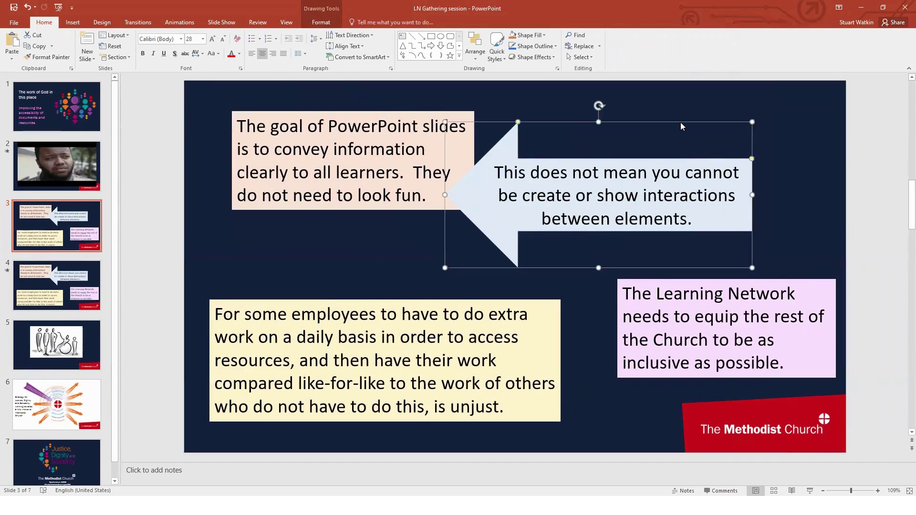
pyautogui.press('Tab')
pyautogui.press('Tab')
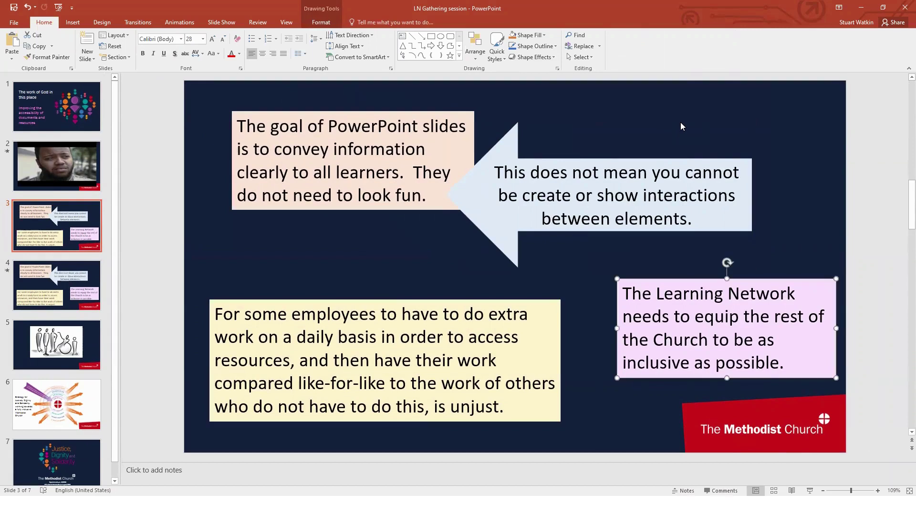
pyautogui.press('Tab')
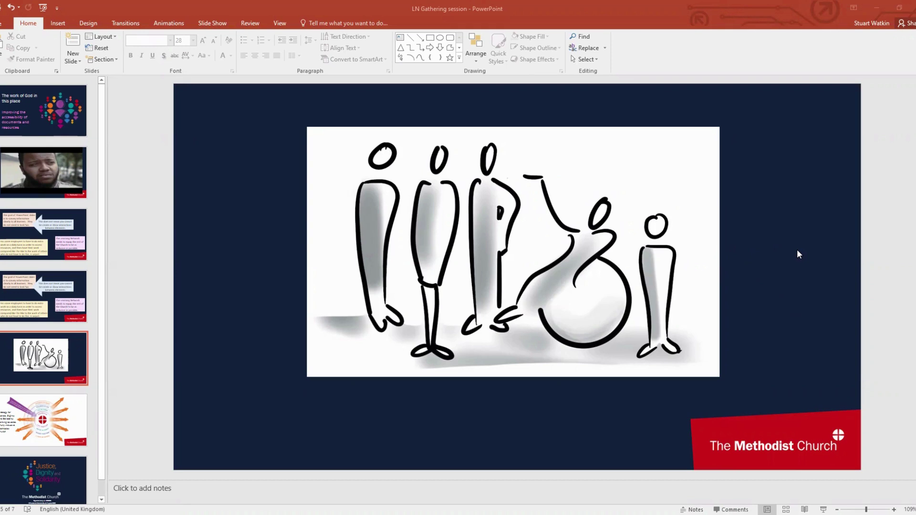
# - Open the people drawing's Format Picture Alt Text settings and click into the empty Description
pyautogui.rightClick(563, 159)
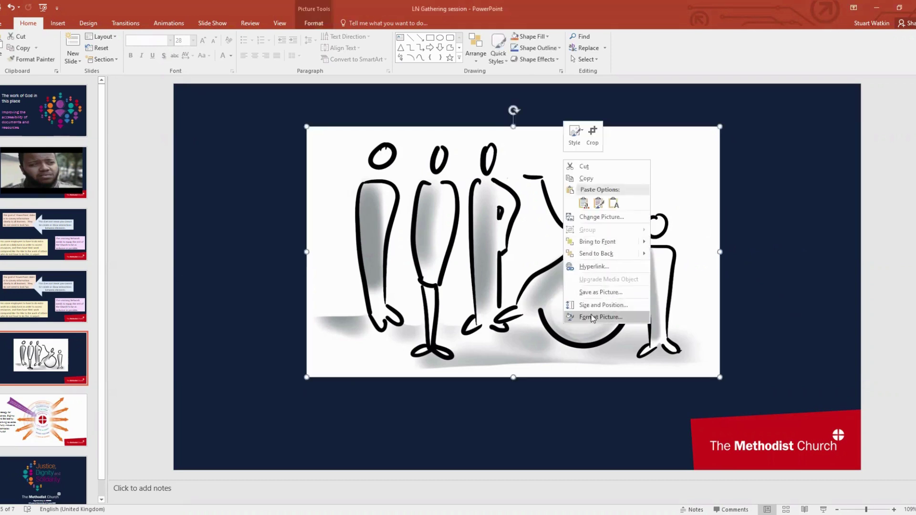
pyautogui.click(593, 318)
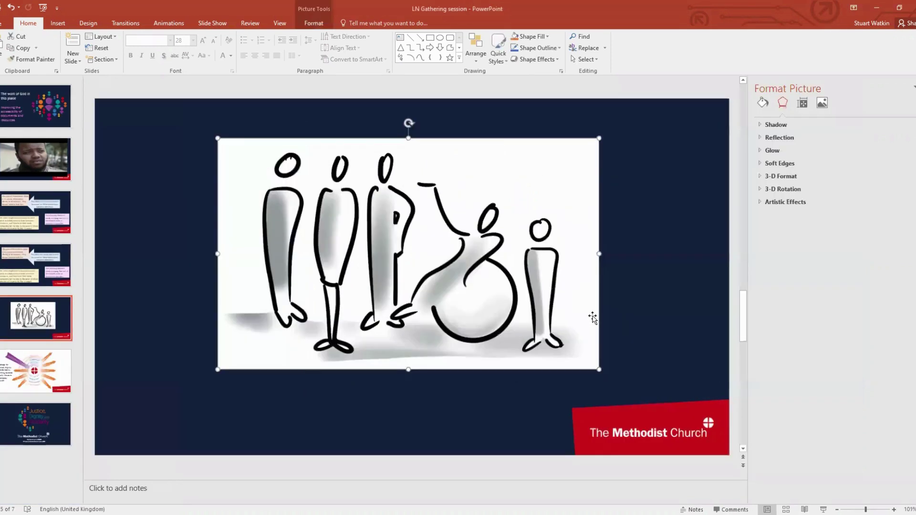
pyautogui.click(804, 104)
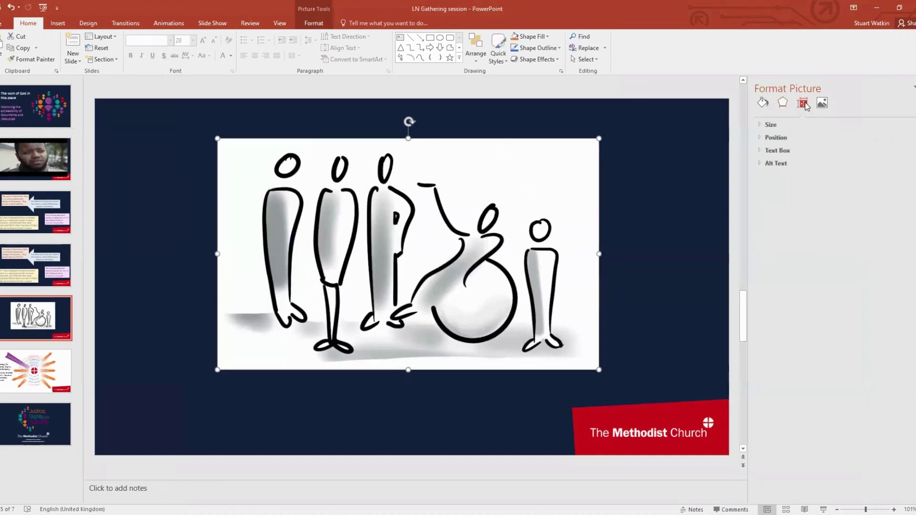
pyautogui.click(778, 165)
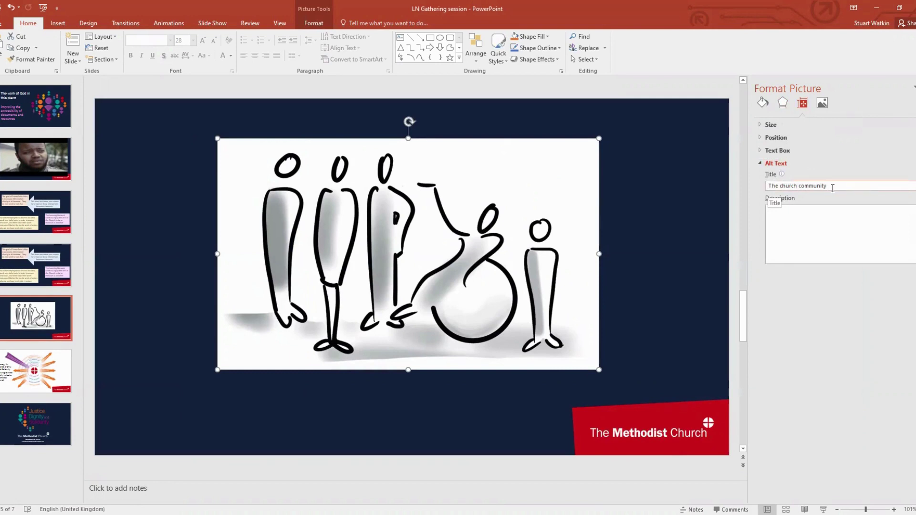
pyautogui.click(789, 214)
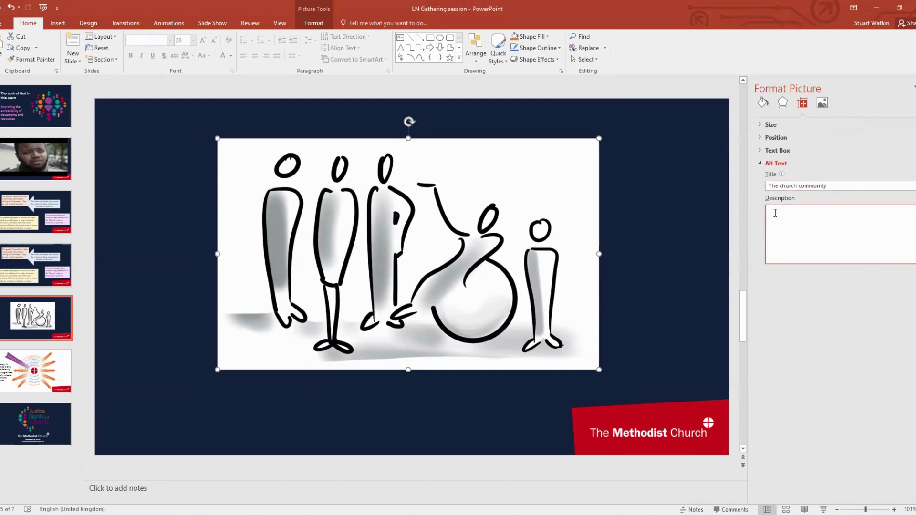